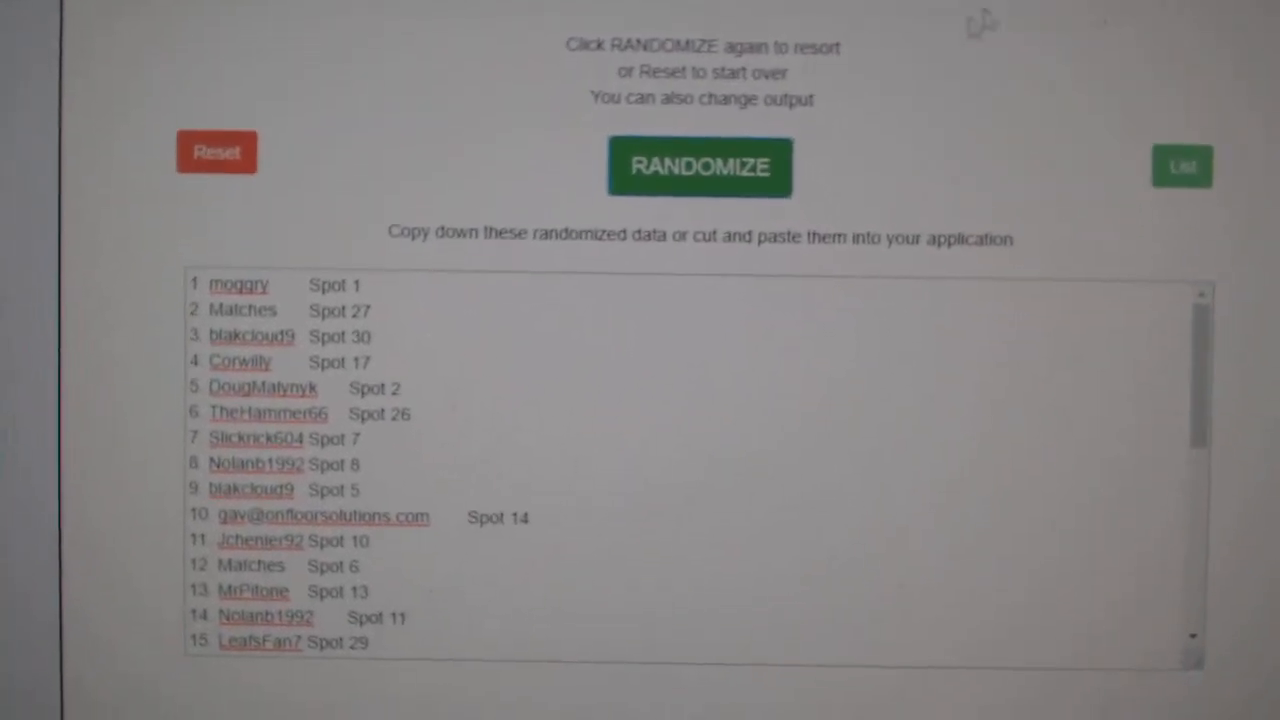
Reshuffle the participant and spot list twice and copy the whole randomized result
{"action": "left_click", "coordinate": [700, 166]}
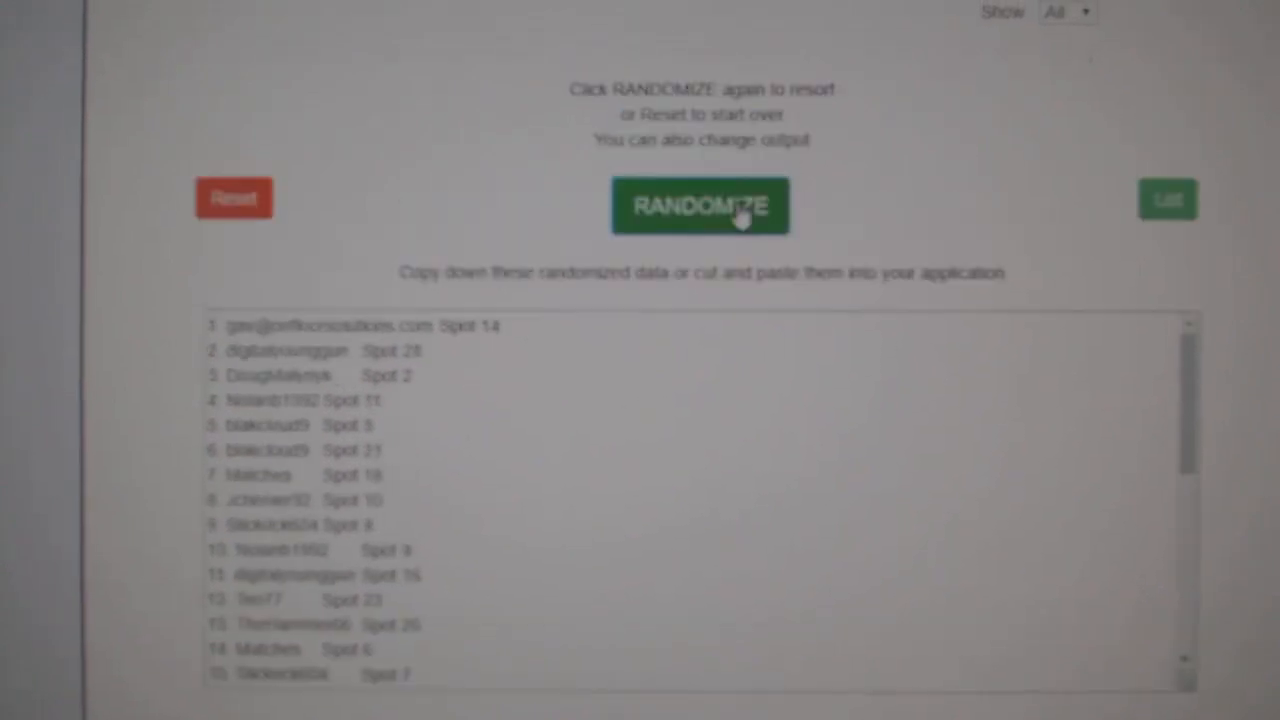
{"action": "left_click", "coordinate": [740, 215]}
{"action": "scroll", "coordinate": [332, 573], "scroll_direction": "down", "scroll_amount": 5}
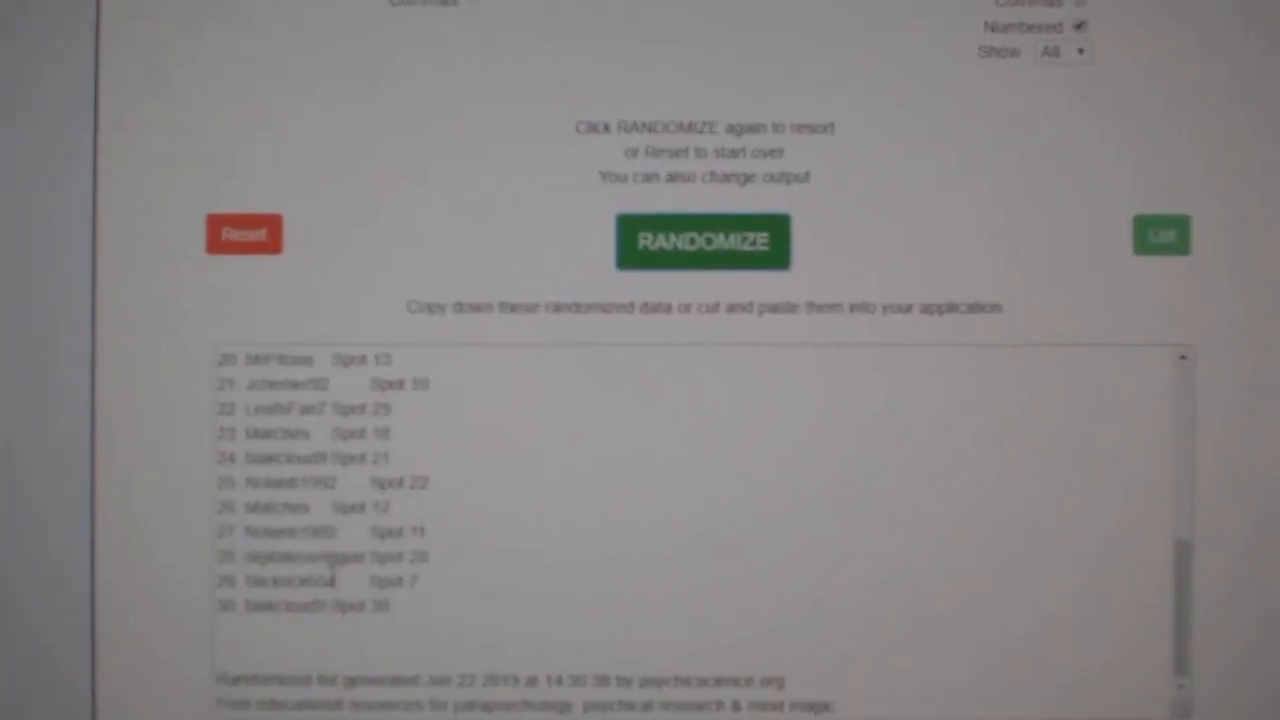
{"action": "left_click_drag", "start_coordinate": [443, 630], "coordinate": [225, 274]}
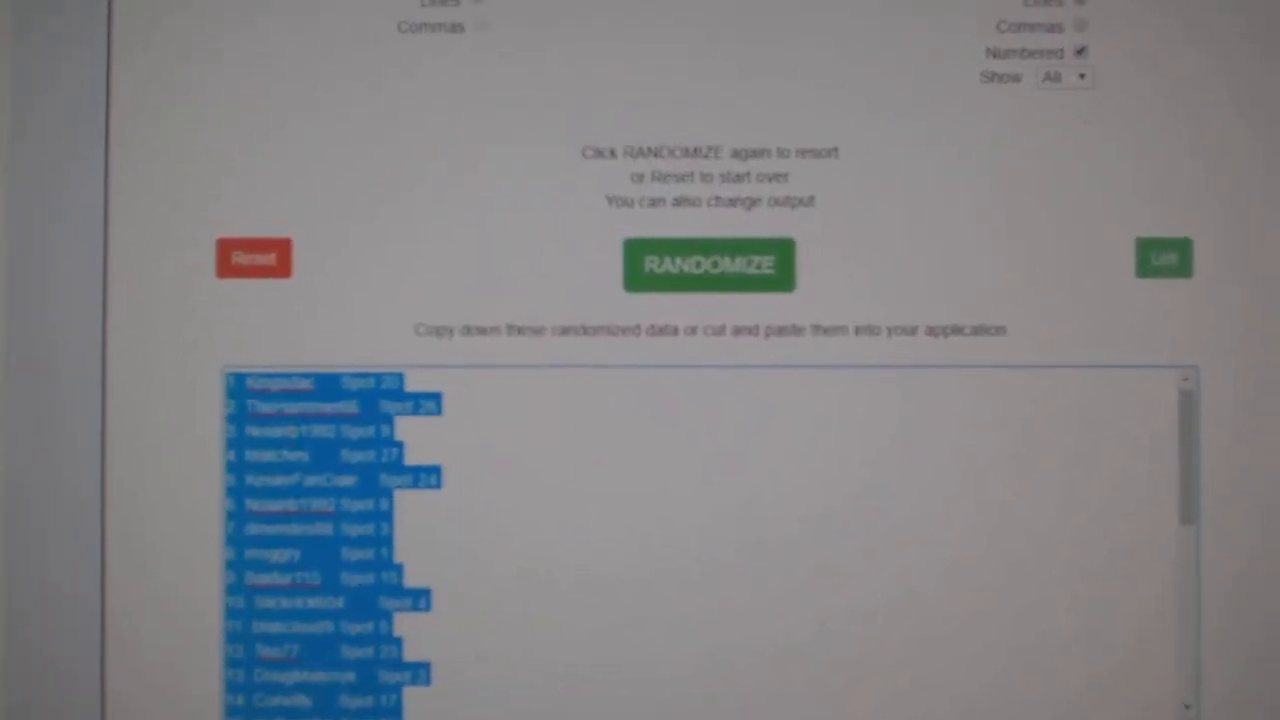
{"action": "right_click", "coordinate": [300, 415]}
{"action": "left_click", "coordinate": [325, 520]}
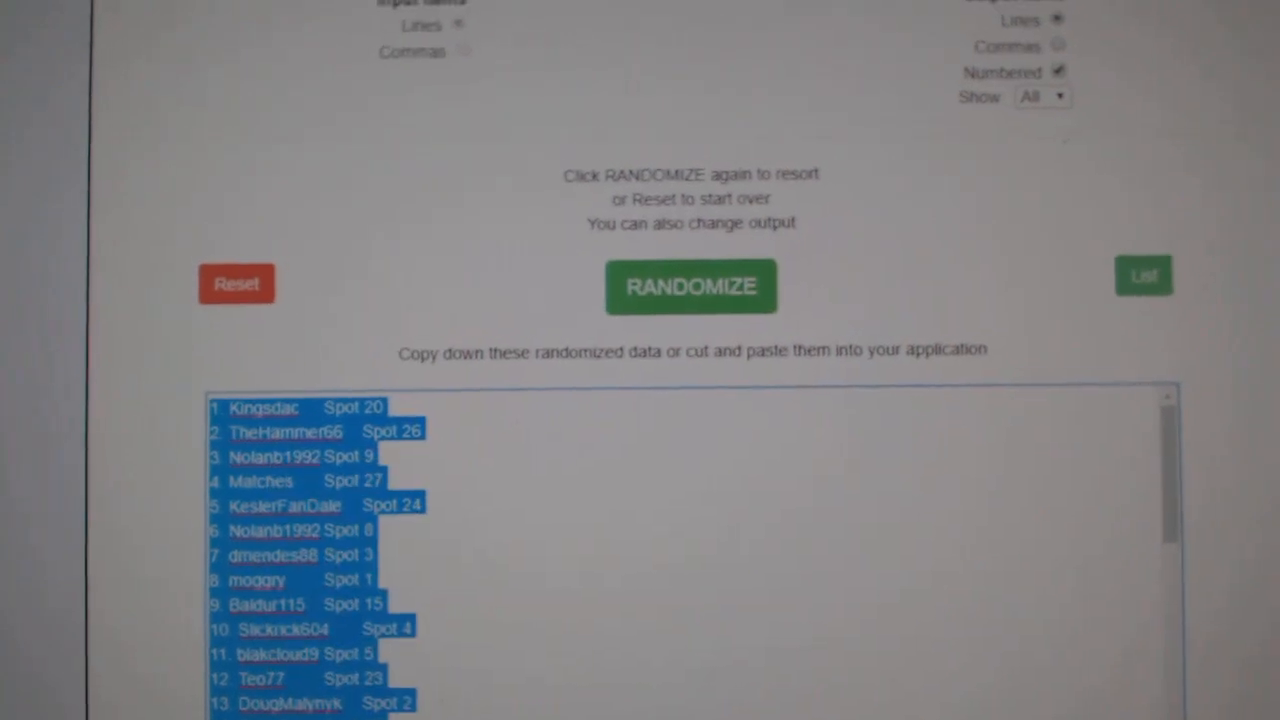
Paste the randomized participants and spots into columns A–B starting at A1
{"action": "key", "text": "ctrl+Tab"}
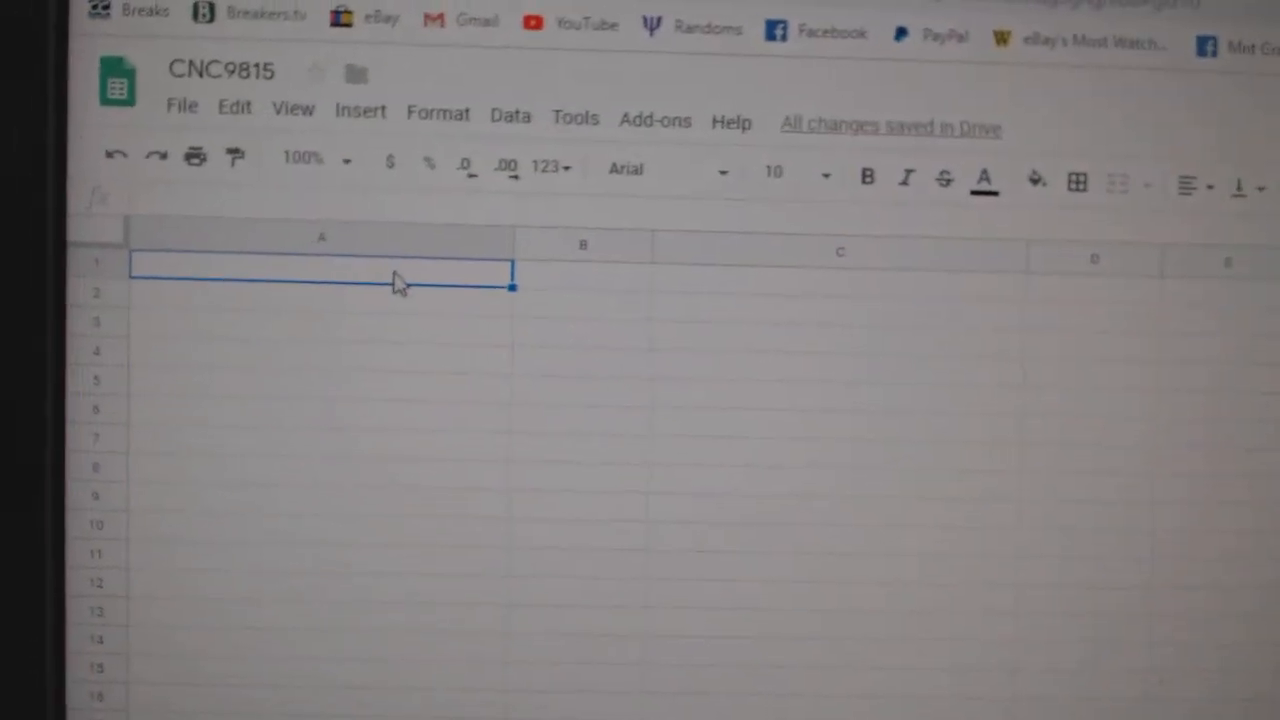
{"action": "key", "text": "ctrl+v"}
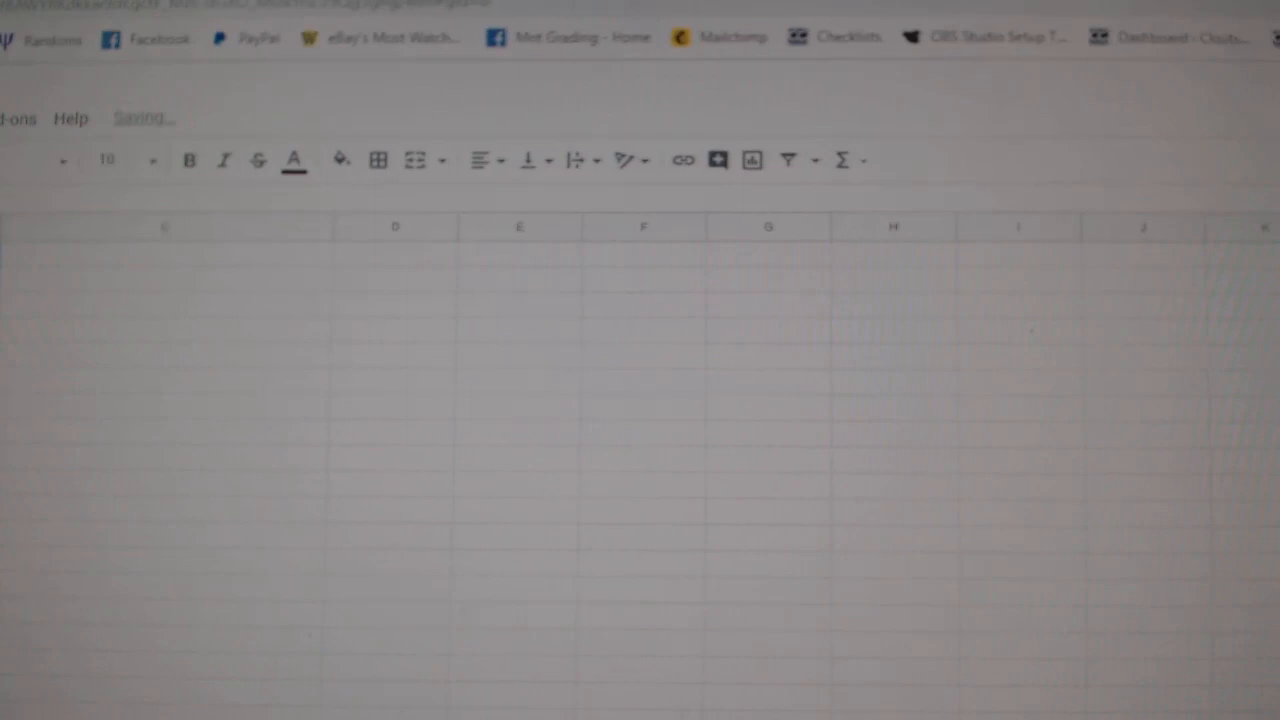
Reshuffle the NHL team list, copy all of it, and return to the spreadsheet
{"action": "key", "text": "ctrl+Tab"}
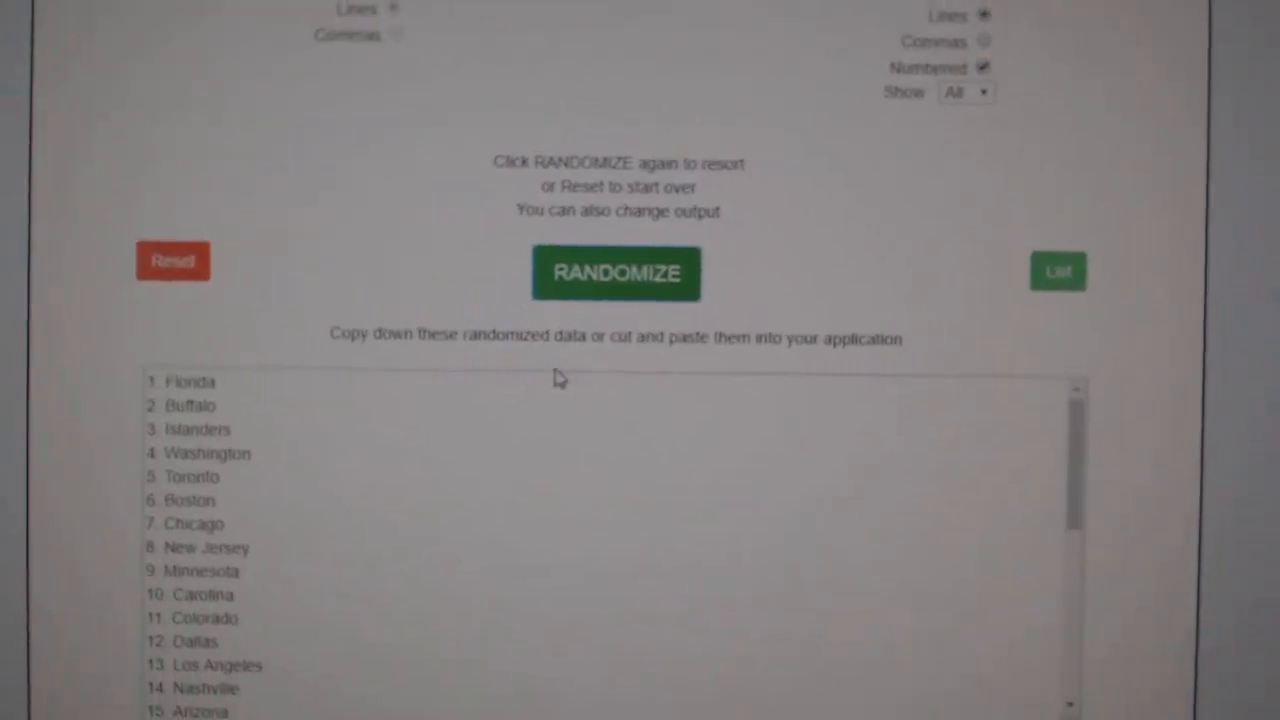
{"action": "left_click", "coordinate": [625, 280]}
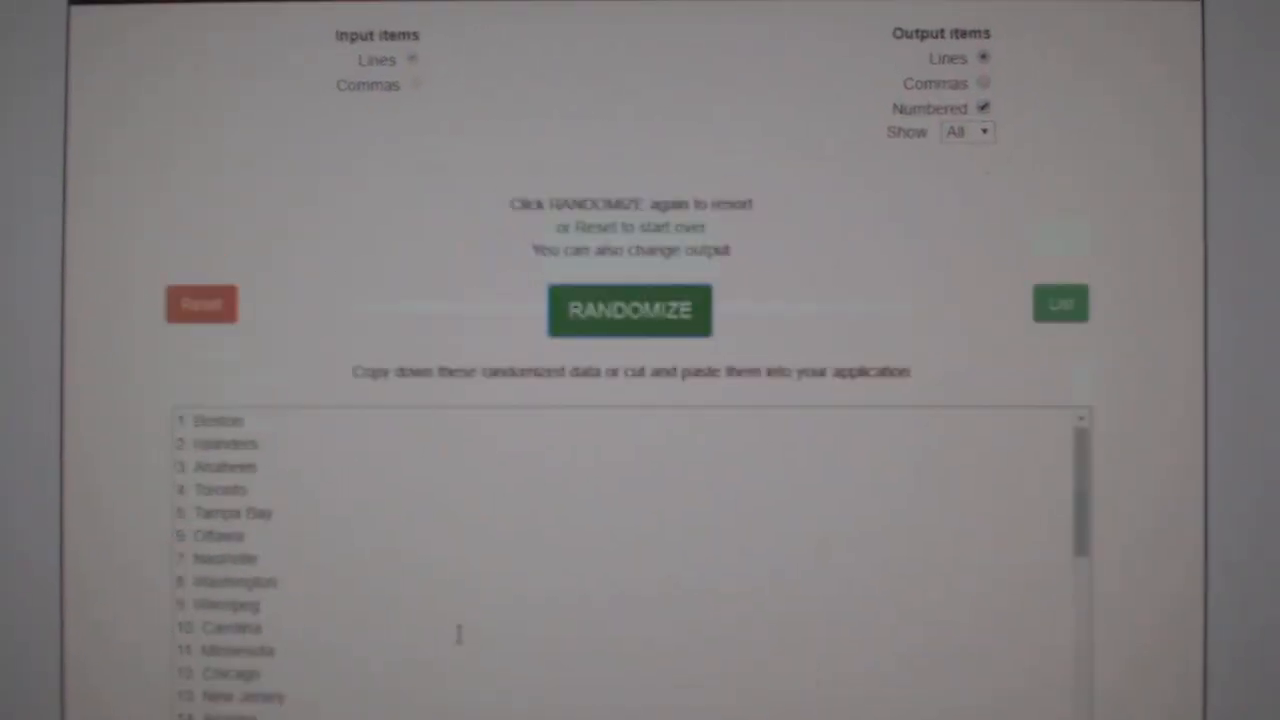
{"action": "scroll", "coordinate": [458, 635], "scroll_direction": "down", "scroll_amount": 5}
{"action": "key", "text": "ctrl+a"}
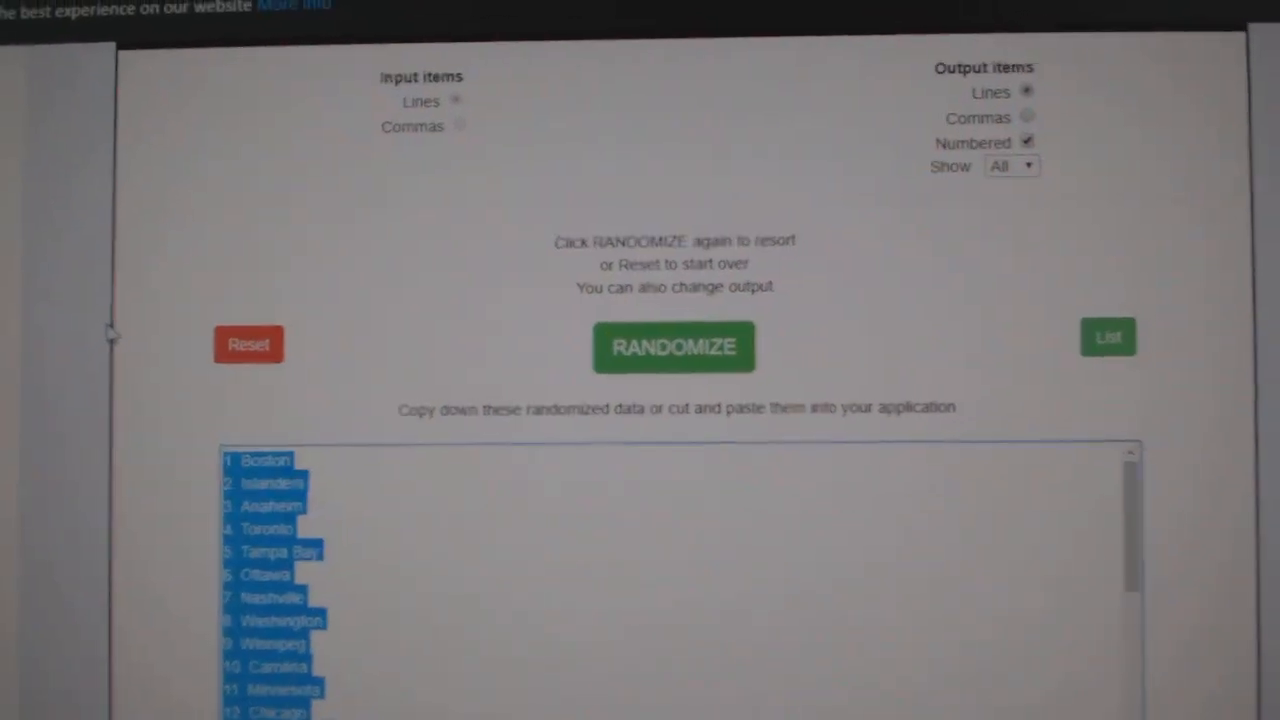
{"action": "right_click", "coordinate": [300, 520]}
{"action": "left_click", "coordinate": [330, 610]}
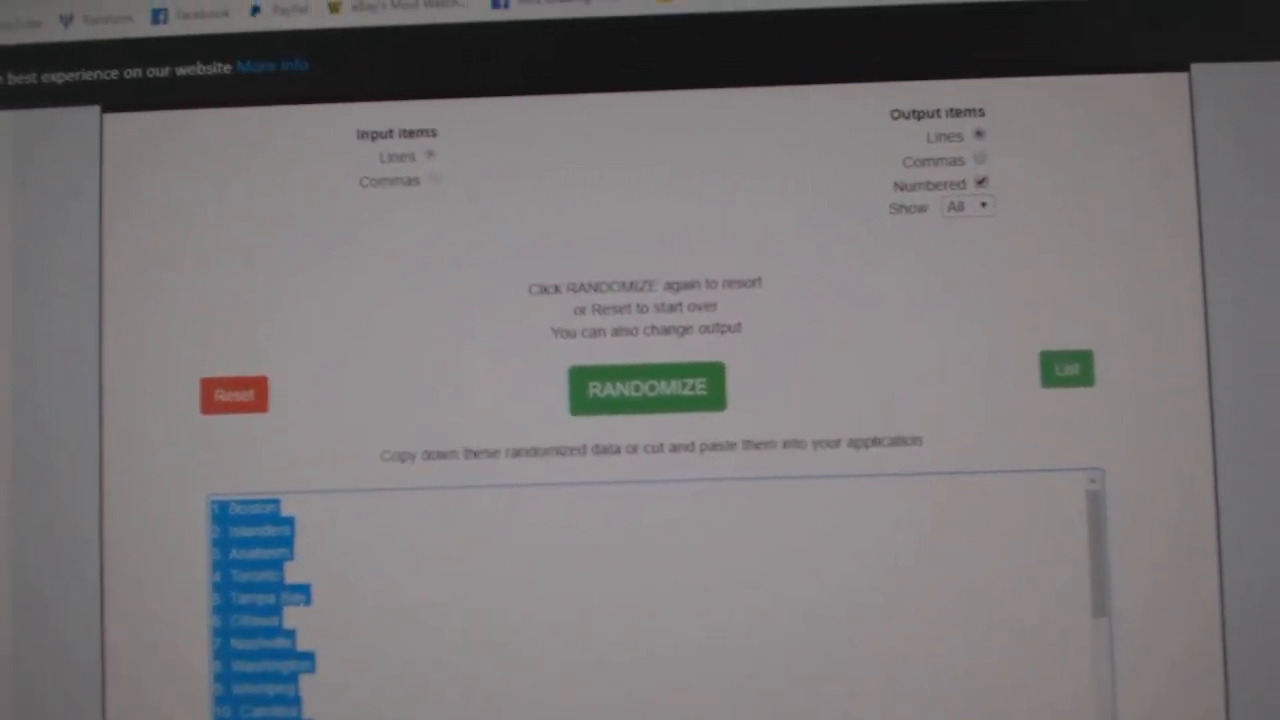
{"action": "key", "text": "ctrl+Tab"}
Paste the randomized team list into column C starting at C1
{"action": "left_click", "coordinate": [645, 360]}
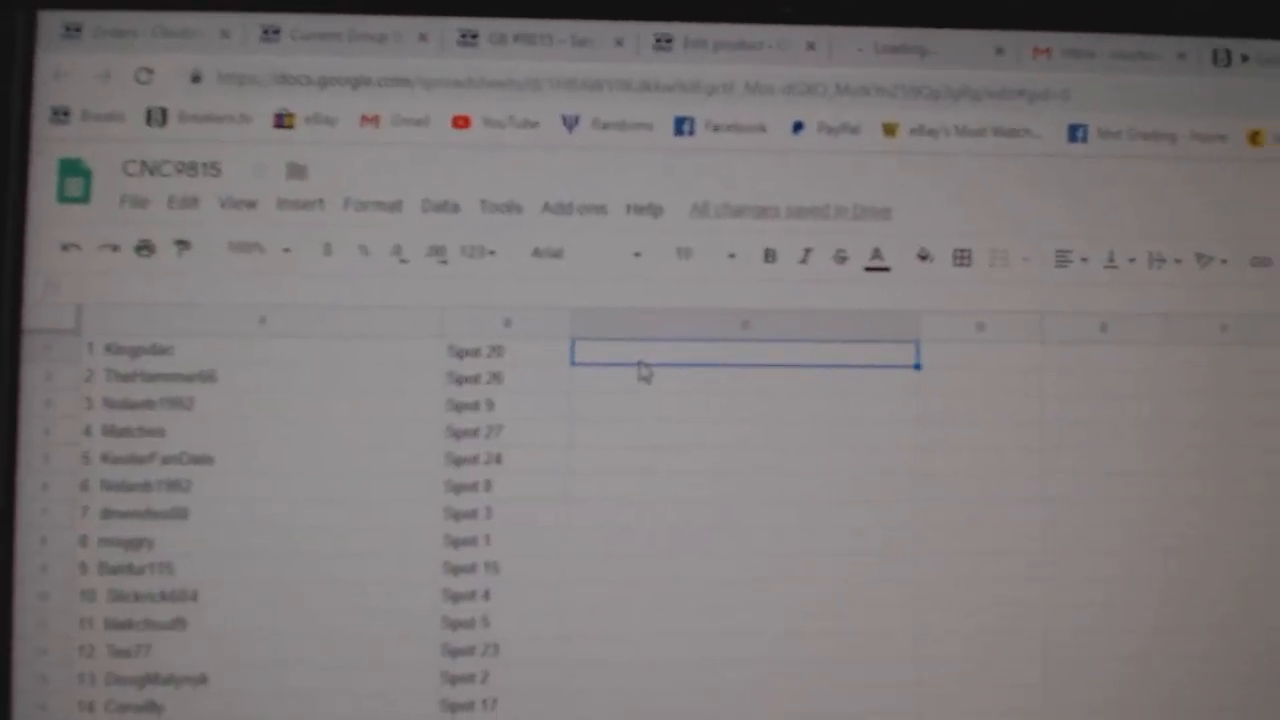
{"action": "key", "text": "ctrl+v"}
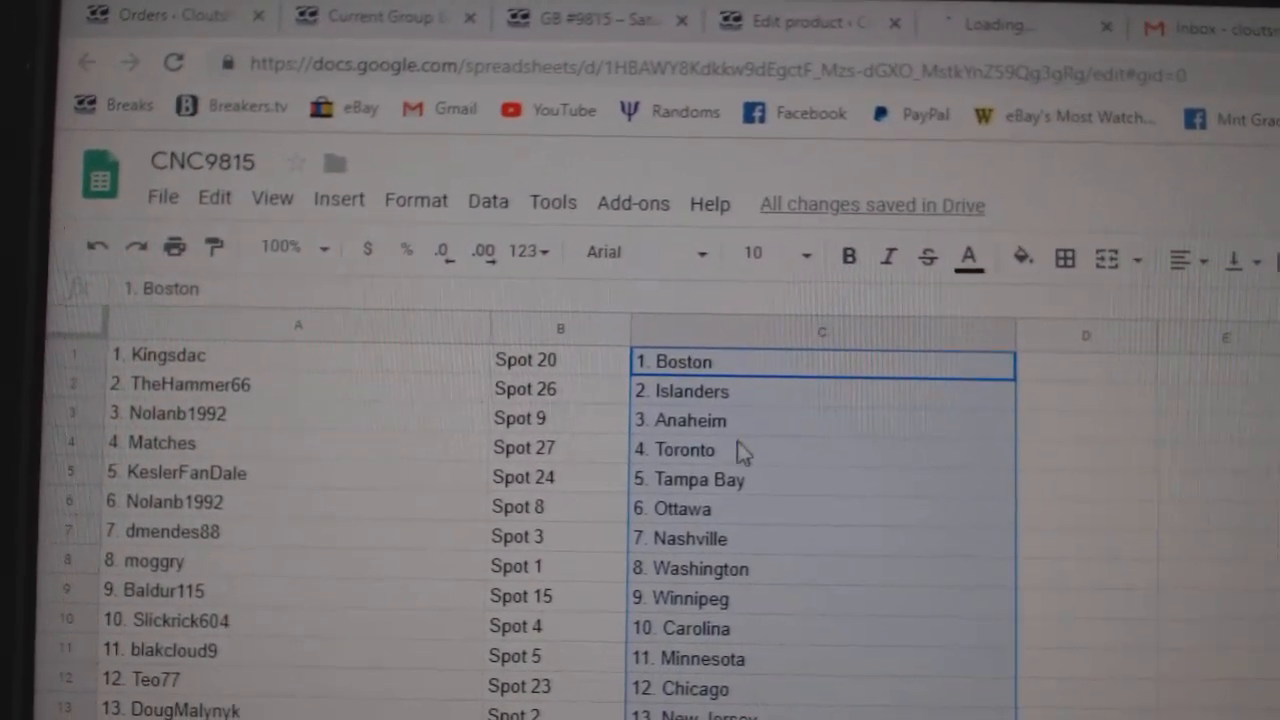
{"action": "left_click", "coordinate": [742, 508]}
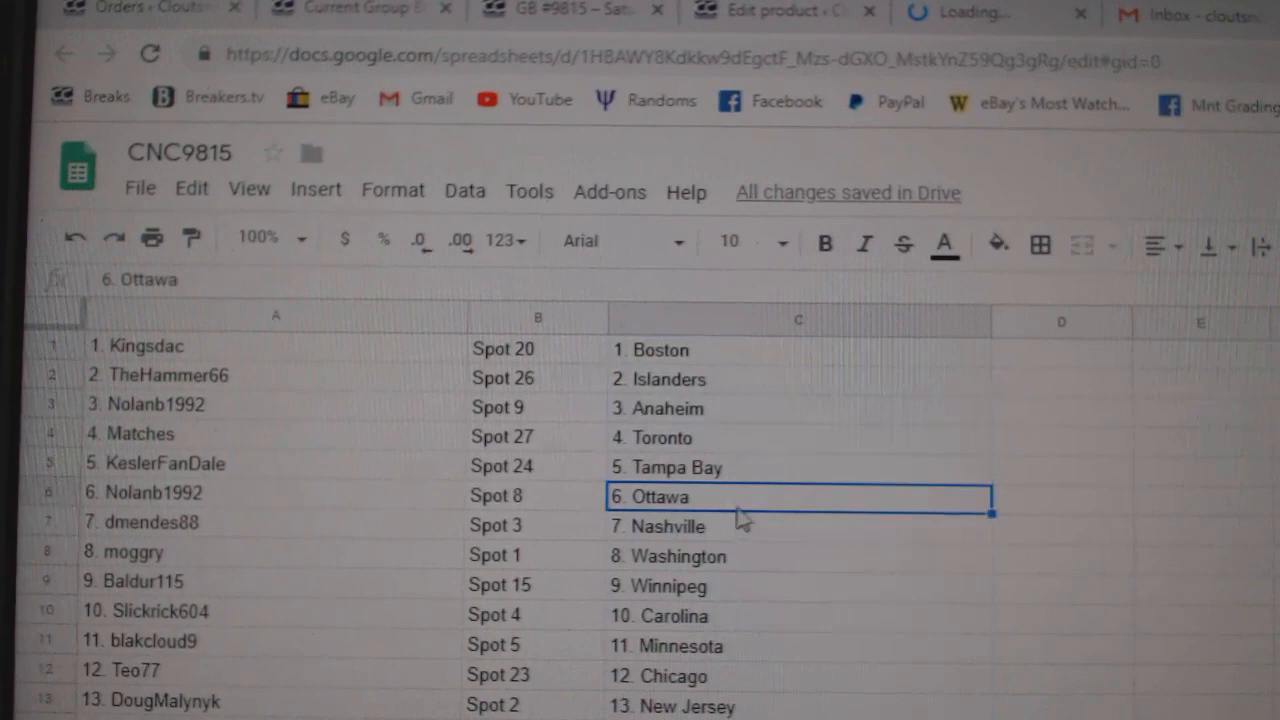
{"action": "scroll", "coordinate": [742, 518], "scroll_direction": "down", "scroll_amount": 1}
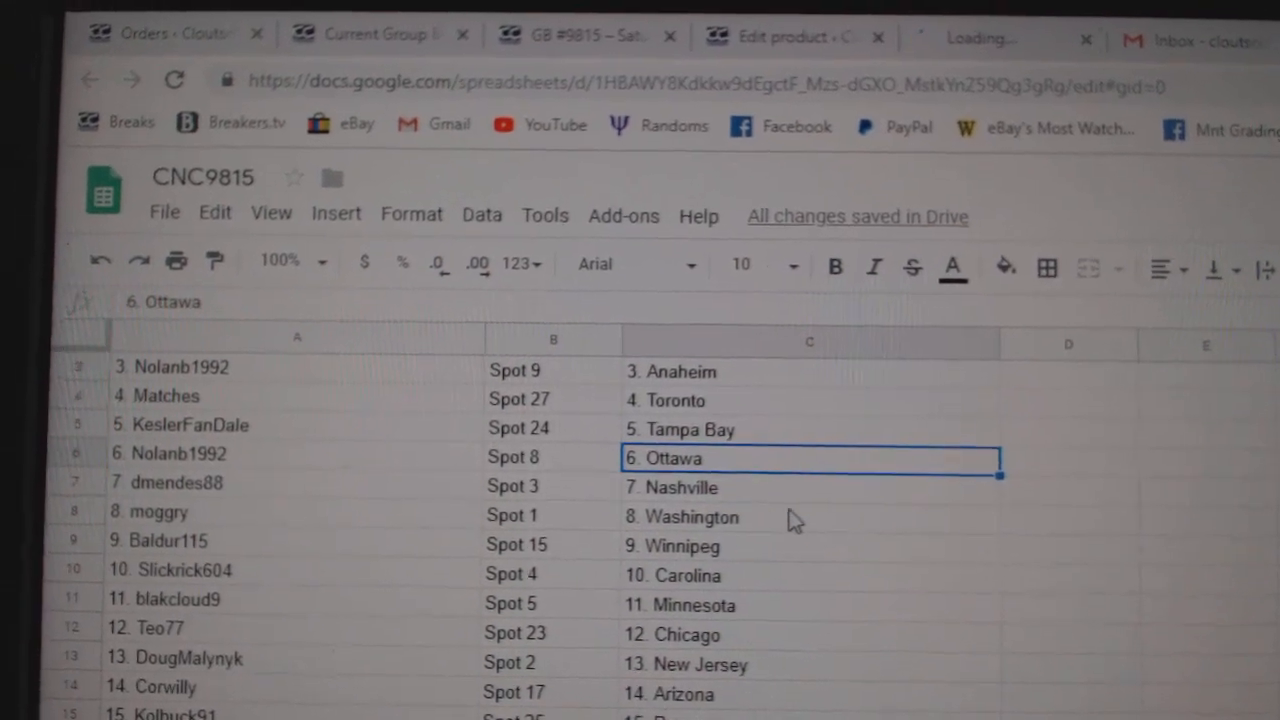
{"action": "scroll", "coordinate": [793, 518], "scroll_direction": "down", "scroll_amount": 2}
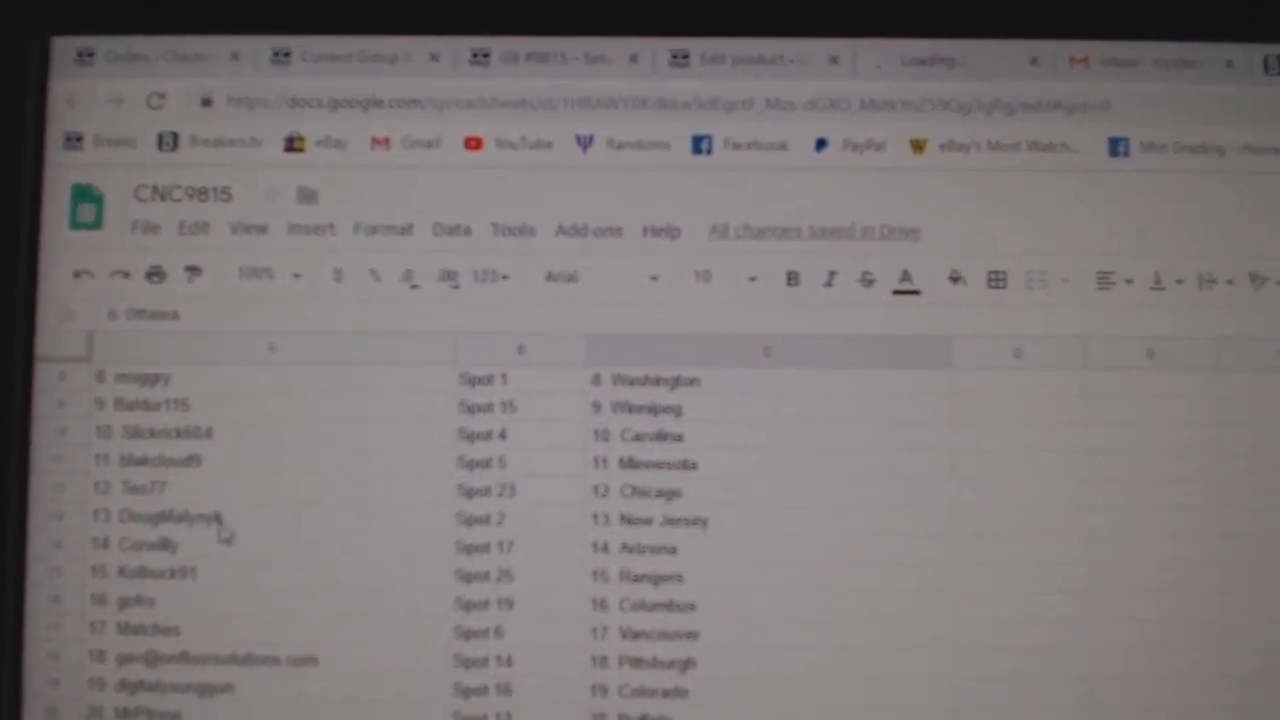
Check participant entries in rows 14, 18 and 22 to confirm all 30 rows are filled
{"action": "left_click", "coordinate": [223, 543]}
{"action": "scroll", "coordinate": [345, 540], "scroll_direction": "down", "scroll_amount": 2}
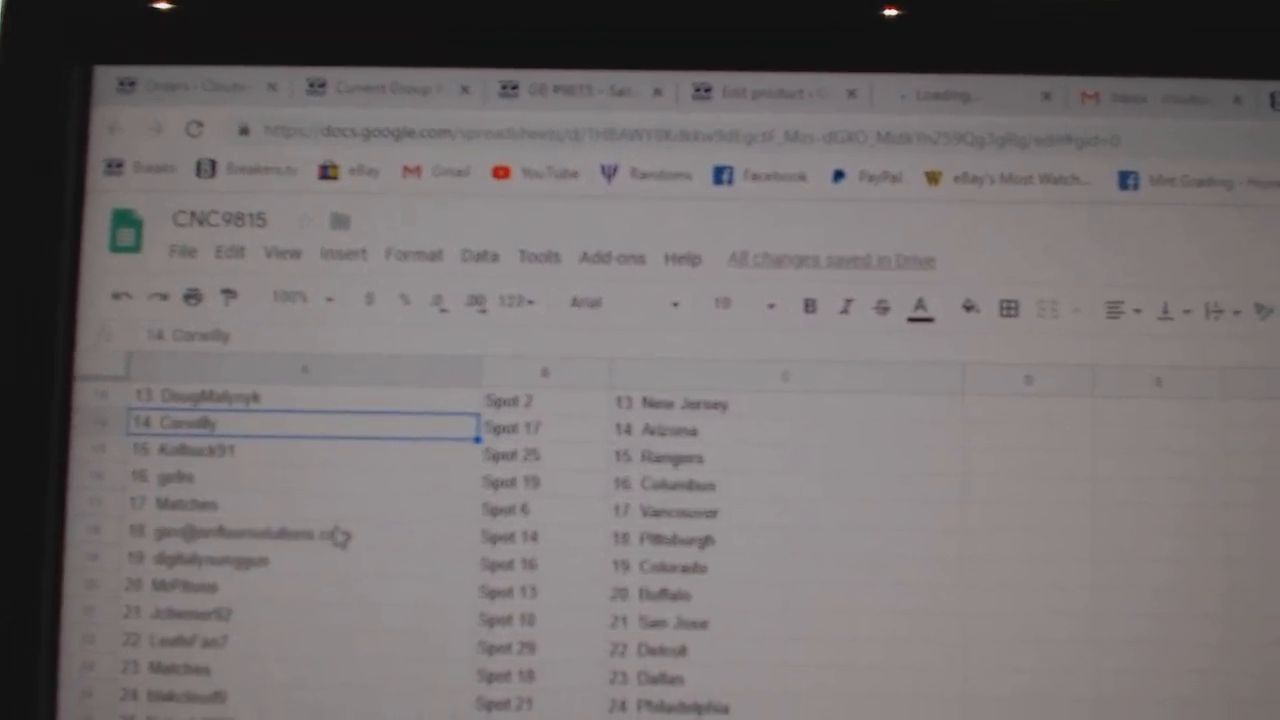
{"action": "left_click", "coordinate": [305, 540]}
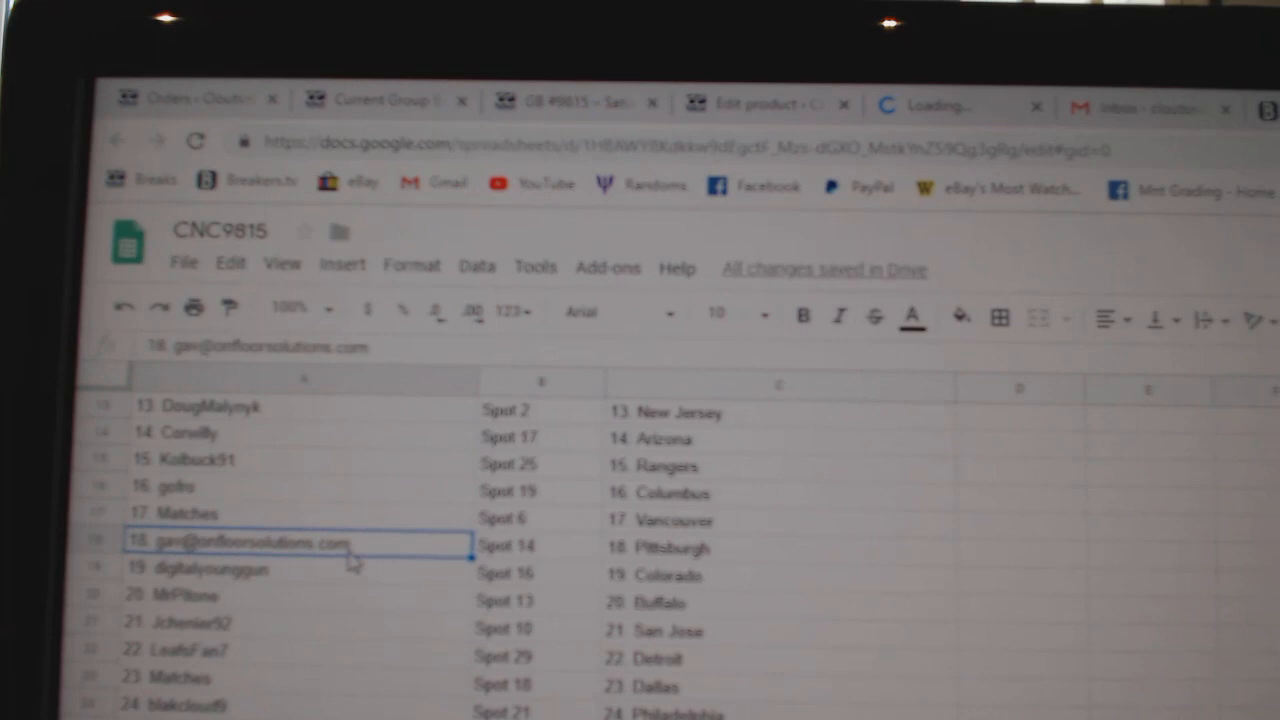
{"action": "scroll", "coordinate": [300, 560], "scroll_direction": "down", "scroll_amount": 2}
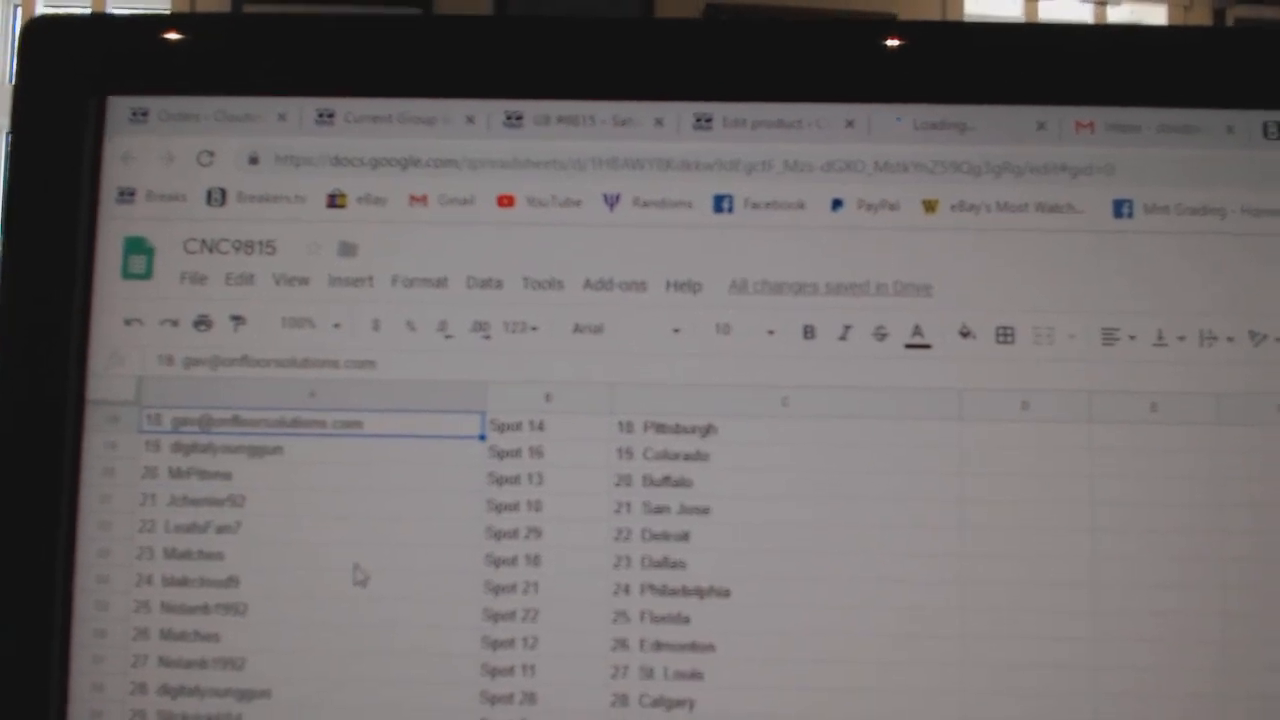
{"action": "left_click", "coordinate": [228, 530]}
{"action": "scroll", "coordinate": [390, 510], "scroll_direction": "down", "scroll_amount": 2}
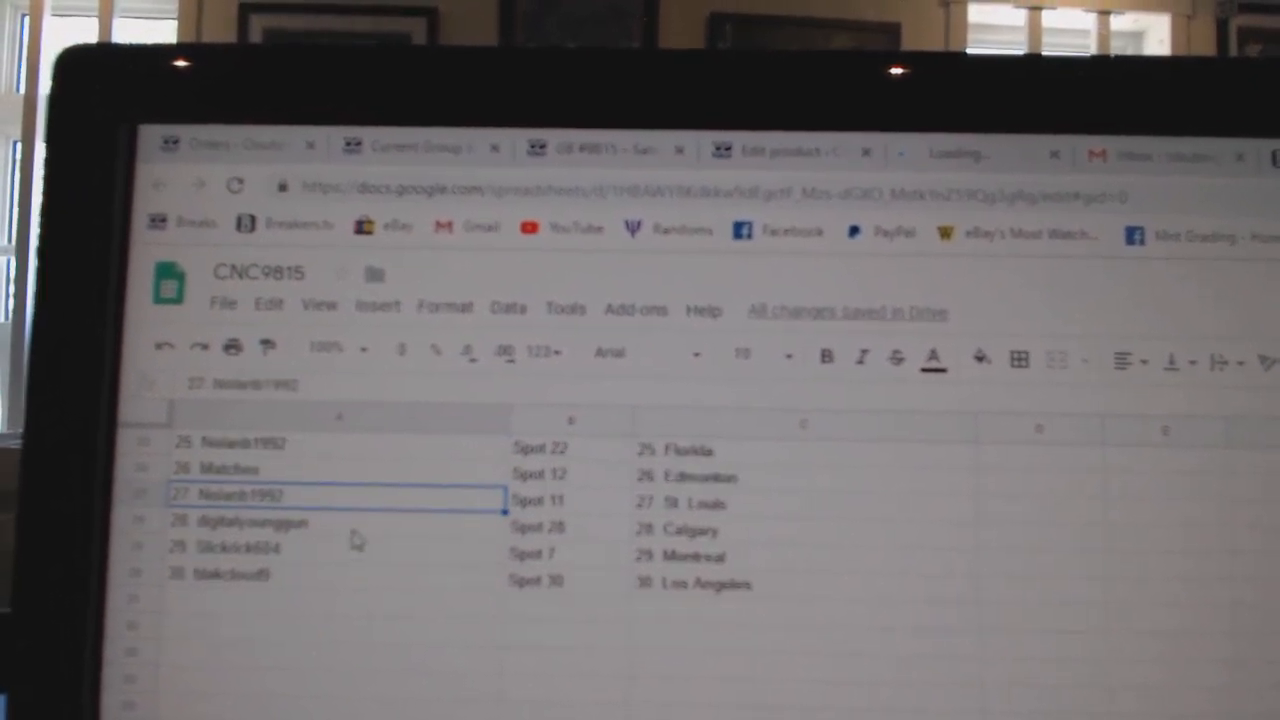
{"action": "scroll", "coordinate": [356, 540], "scroll_direction": "down", "scroll_amount": 2}
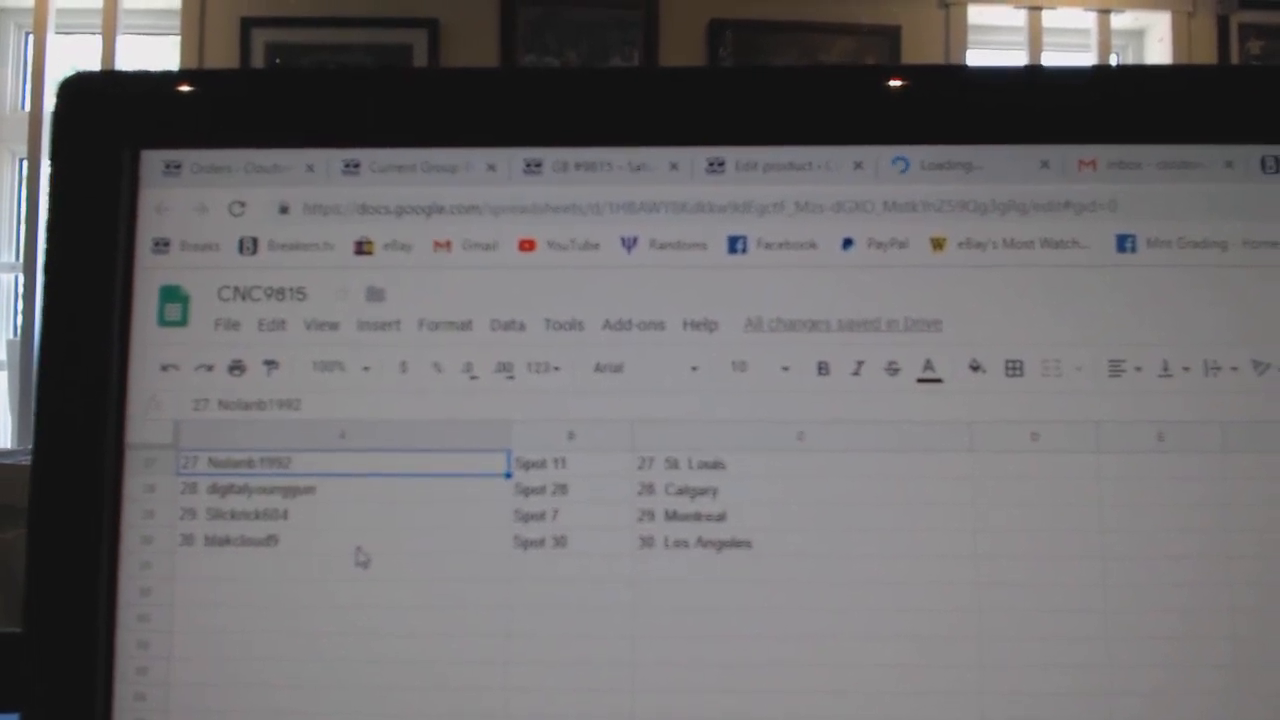